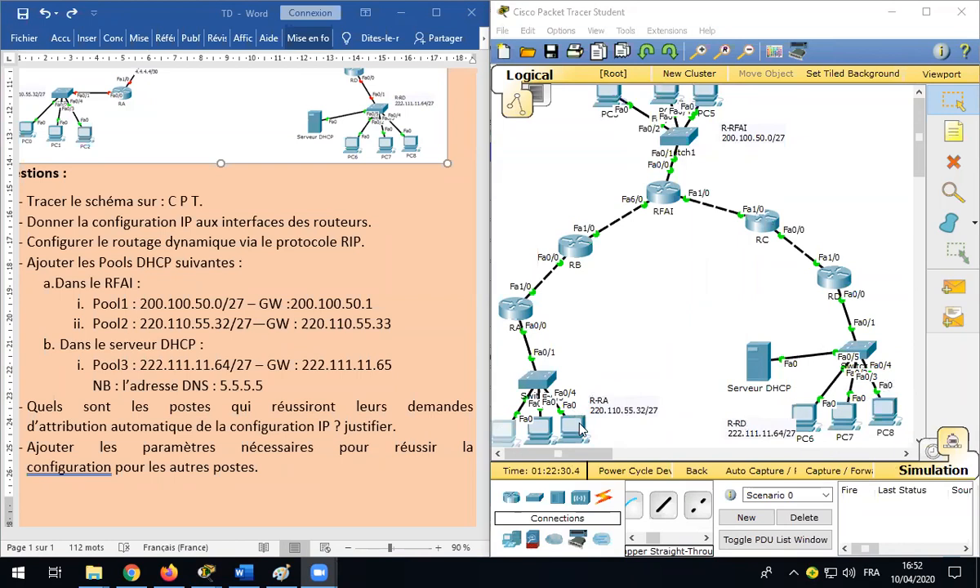
Step: Try to obtain PC0's IP configuration by DHCP and return it to Static
click(504, 434)
click(296, 194)
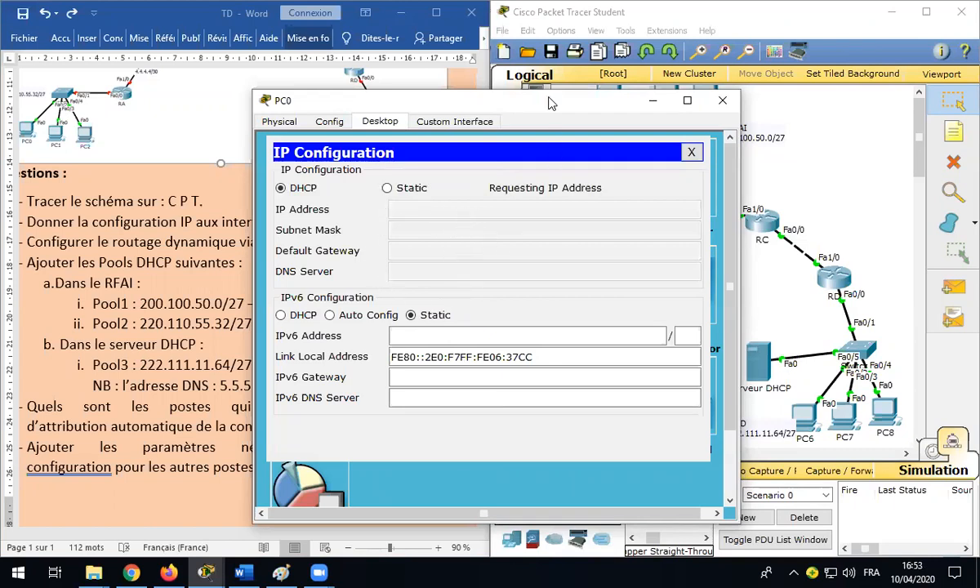
drag(548, 107, 300, 144)
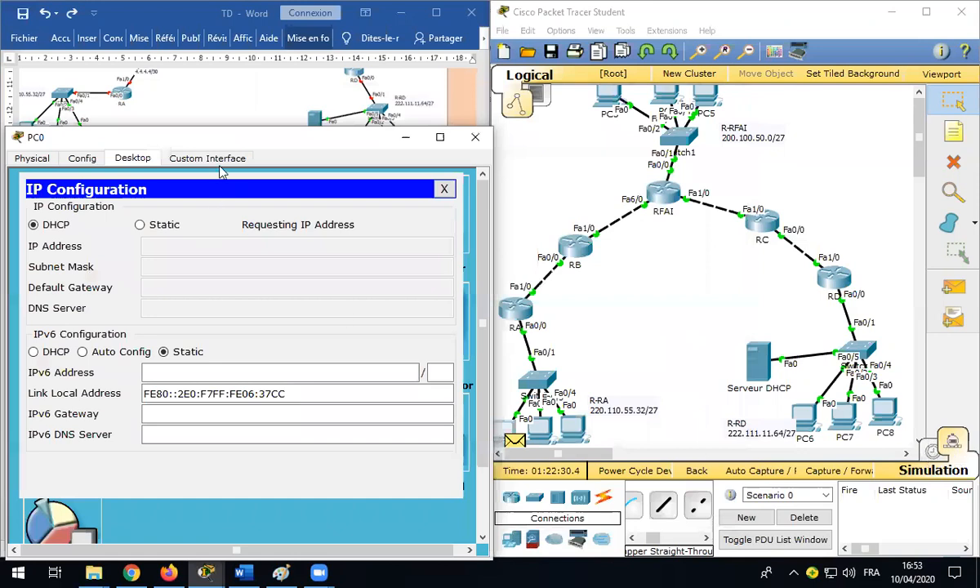
drag(216, 137, 414, 145)
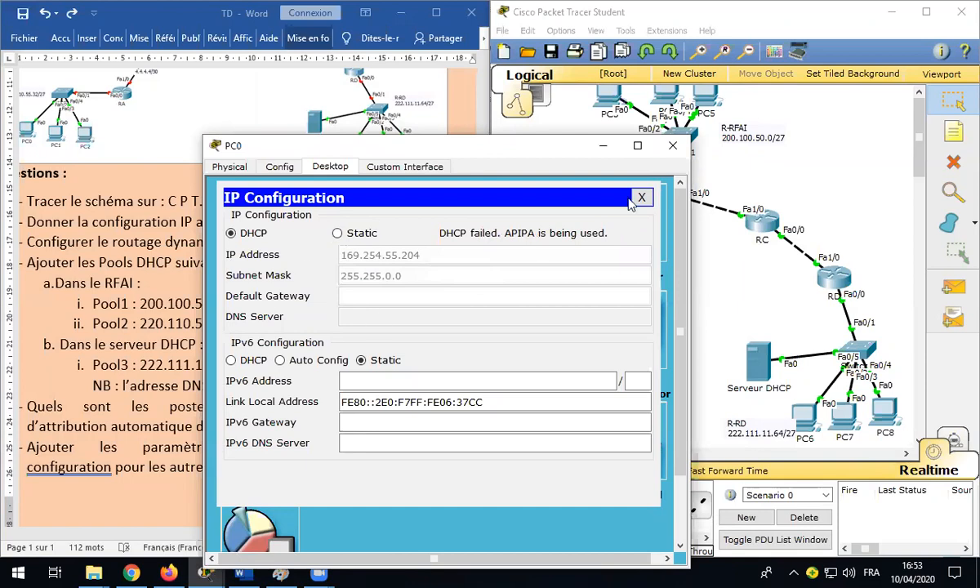
click(337, 234)
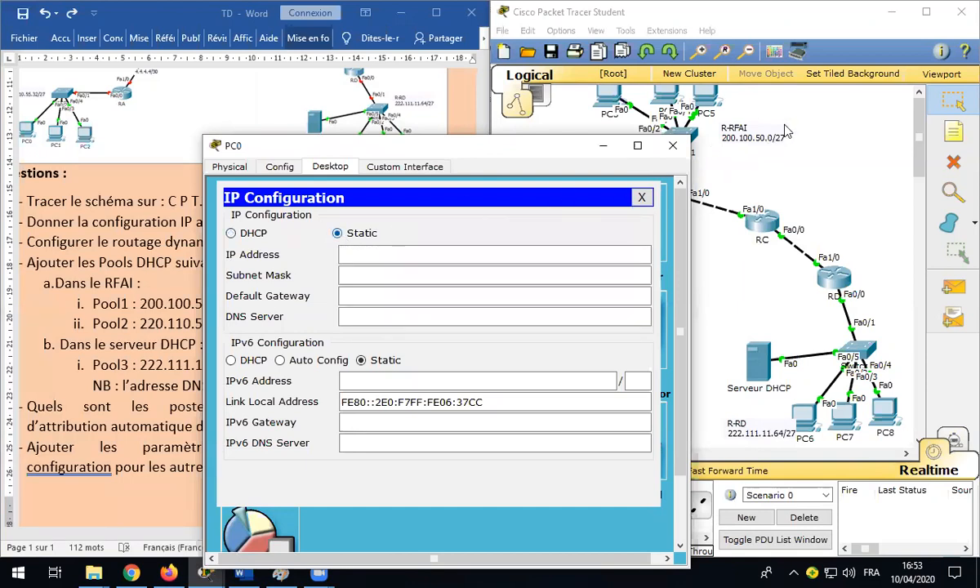
click(672, 146)
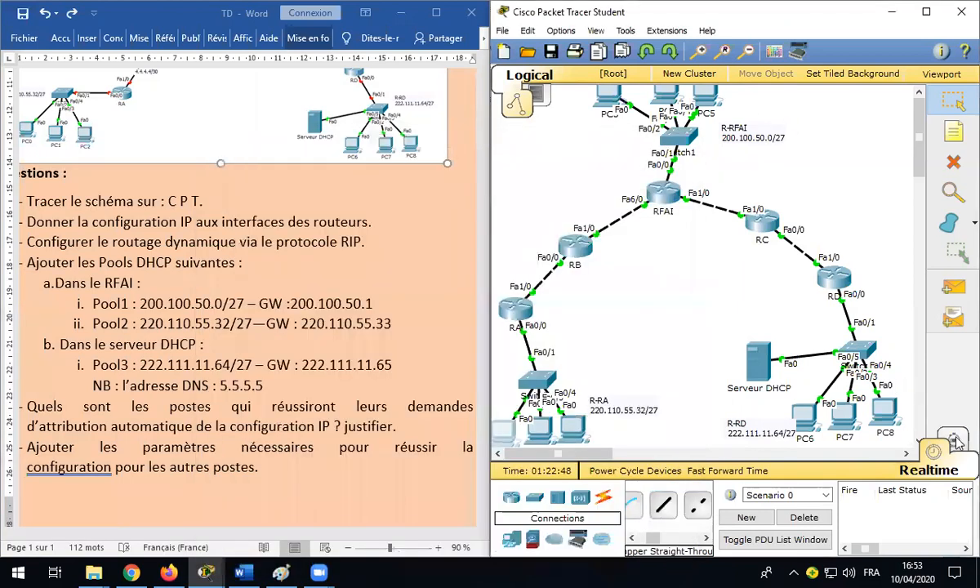
Step: Set PC1's IP configuration to DHCP in Simulation mode and trace its request forward before returning to Realtime mode
key(shift+s)
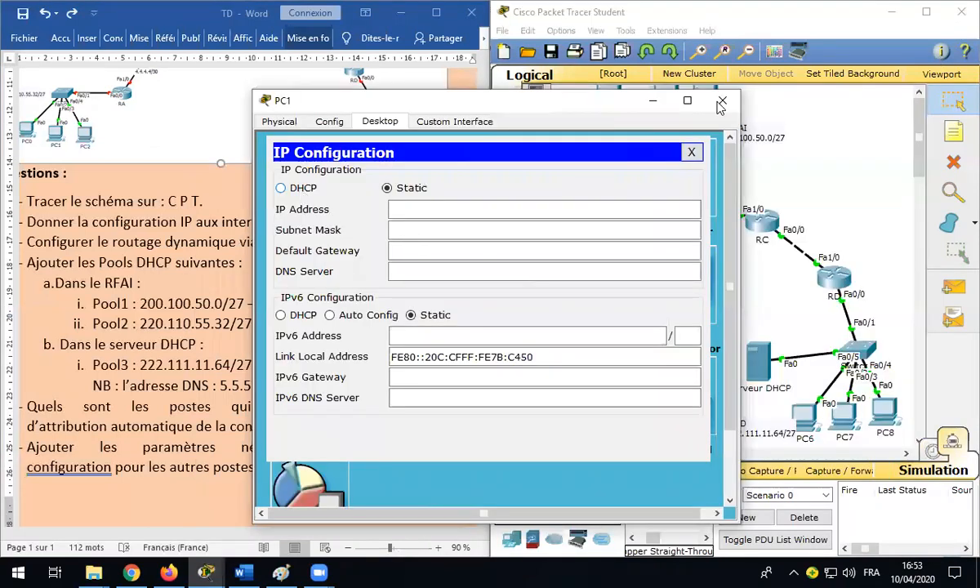
click(280, 187)
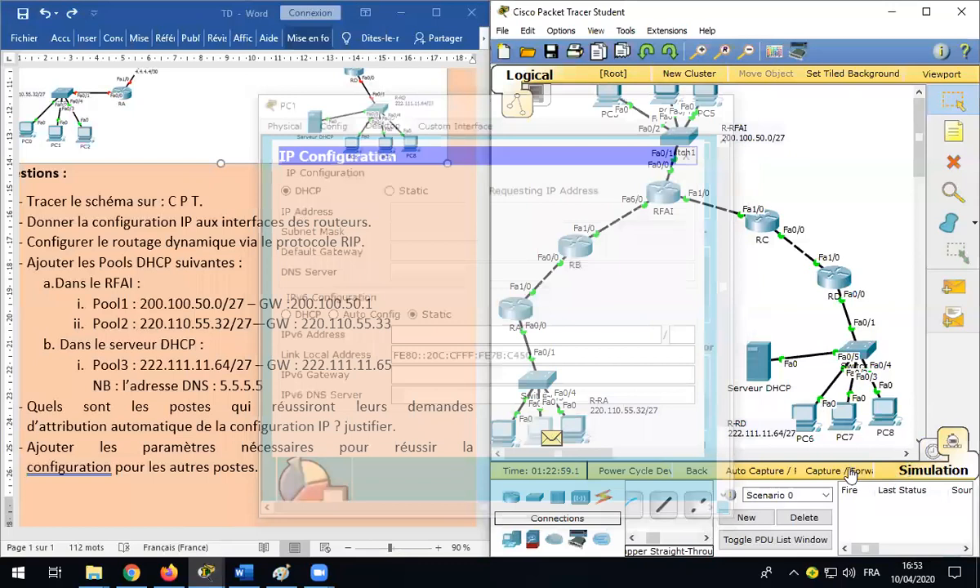
click(847, 482)
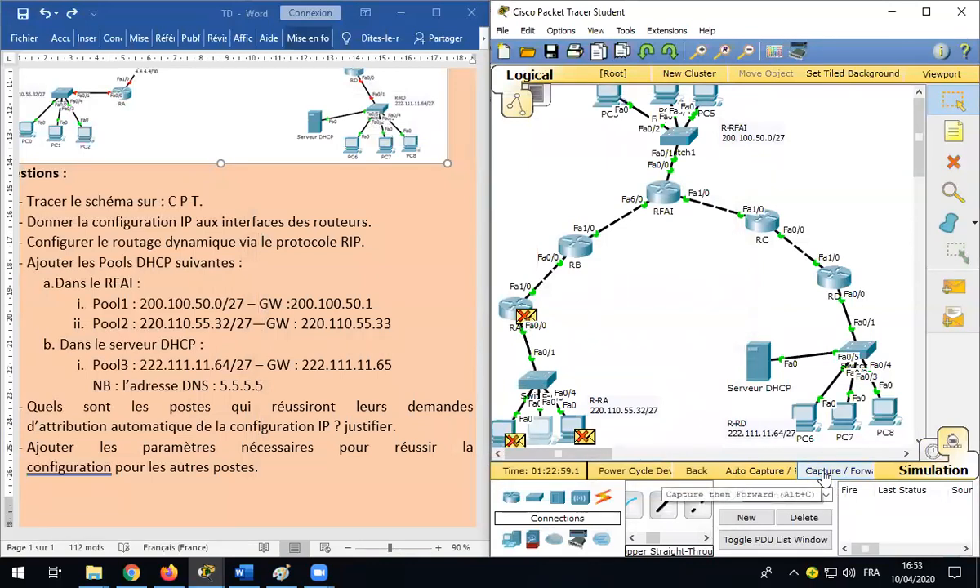
click(825, 471)
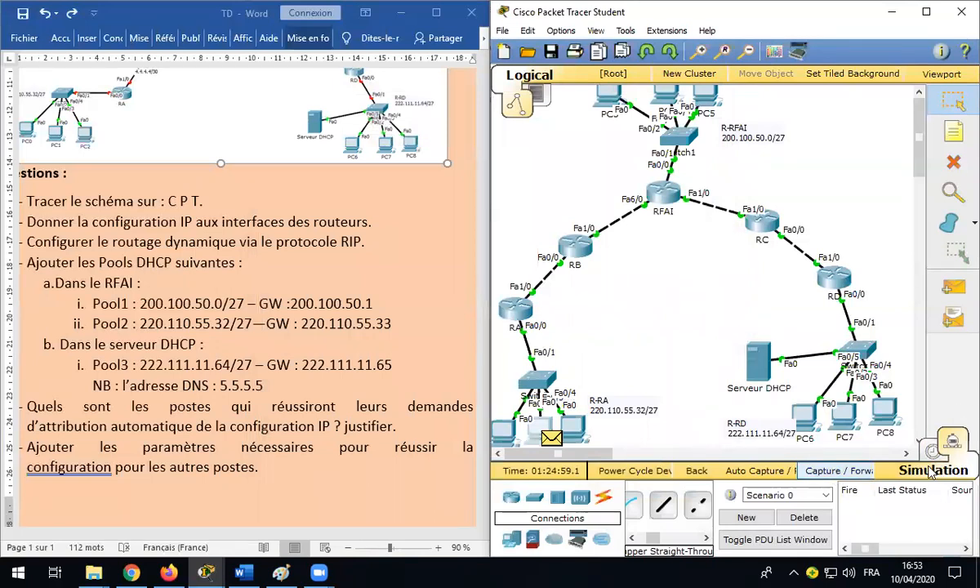
key(shift+r)
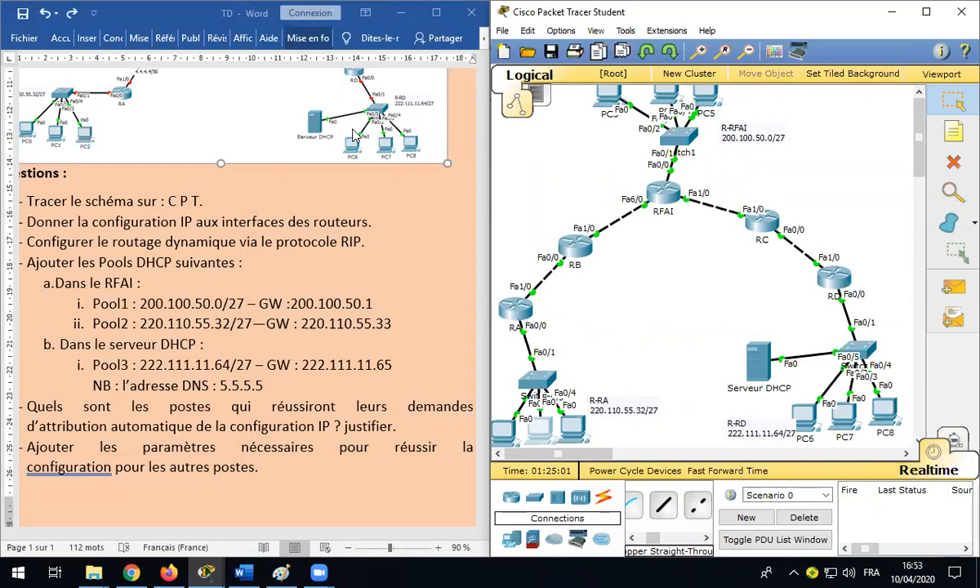
click(185, 499)
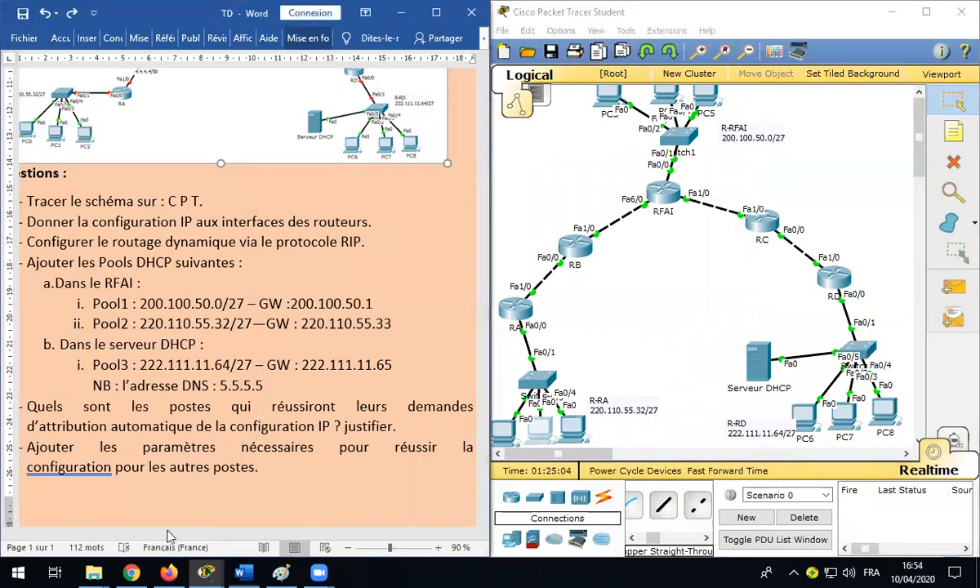
click(77, 491)
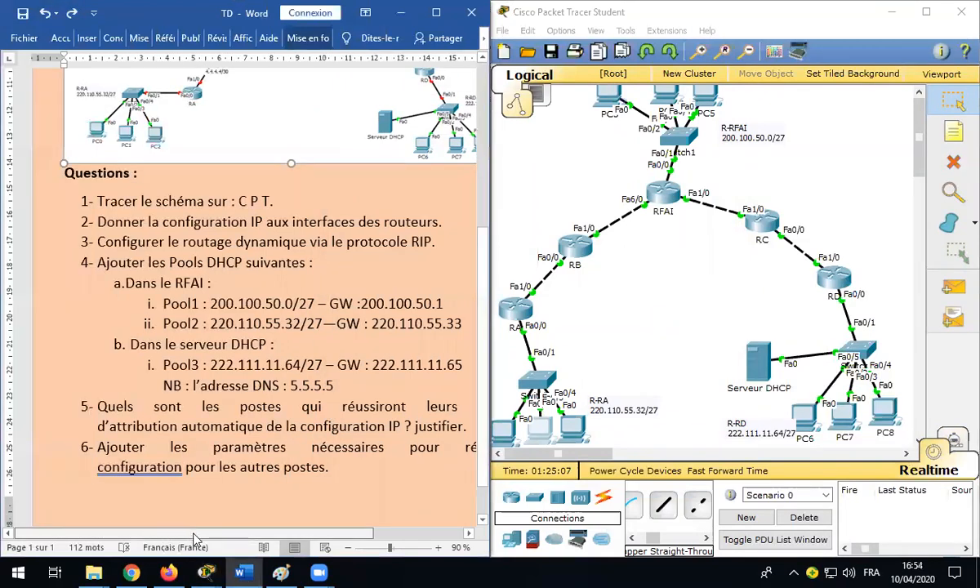
scroll(155, 538, right, 3)
scroll(139, 515, left, 3)
scroll(155, 506, right, 3)
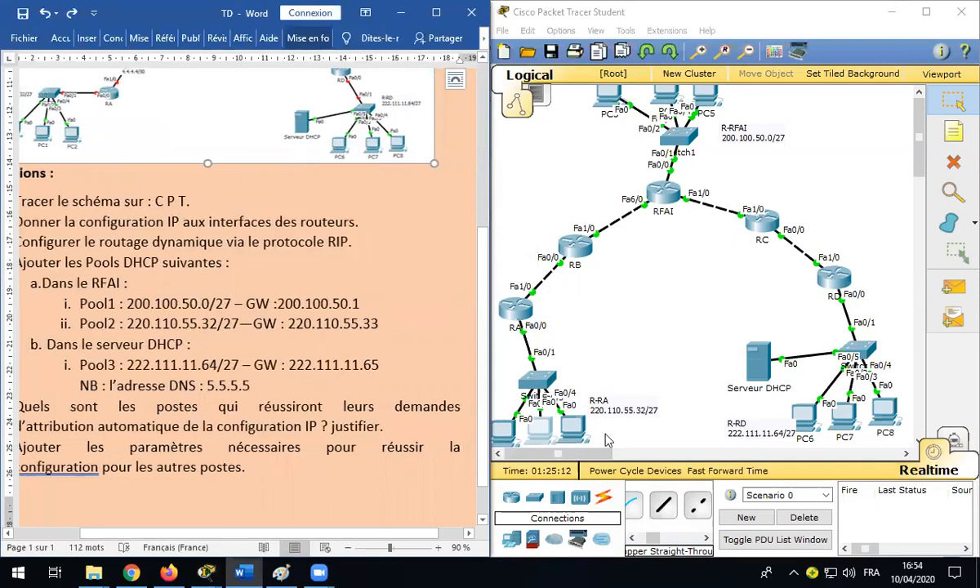
Step: Enter configuration mode for interface f0/0 in router RA's command line
click(572, 313)
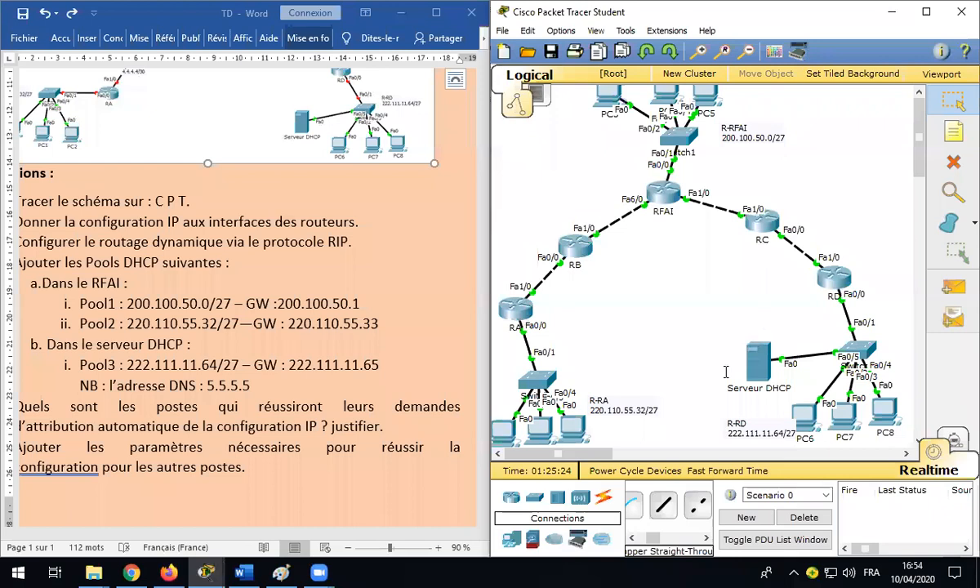
key(alt+Tab)
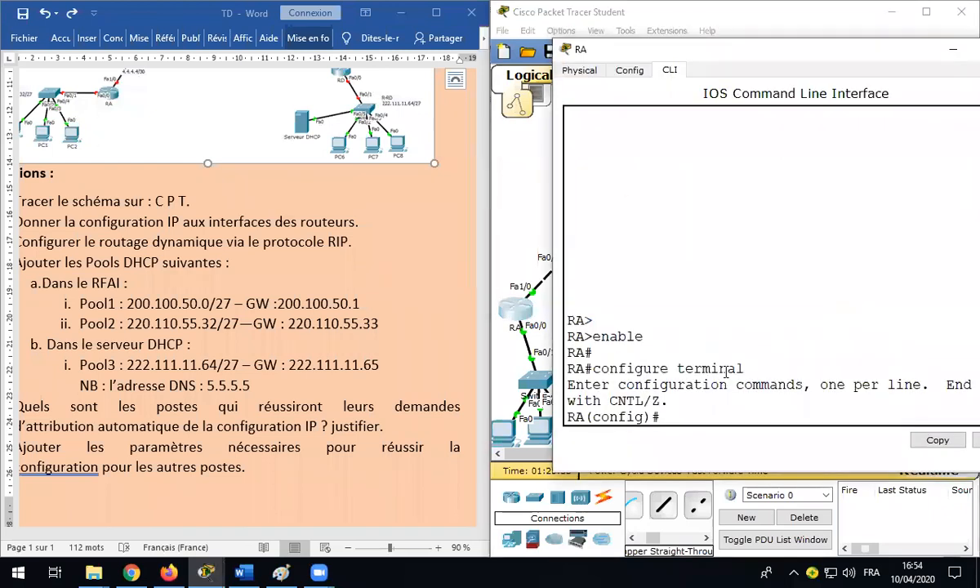
text(intrf)
key(Tab)
text(f:)
key(BackSpace)
text(0/0)
key(Return)
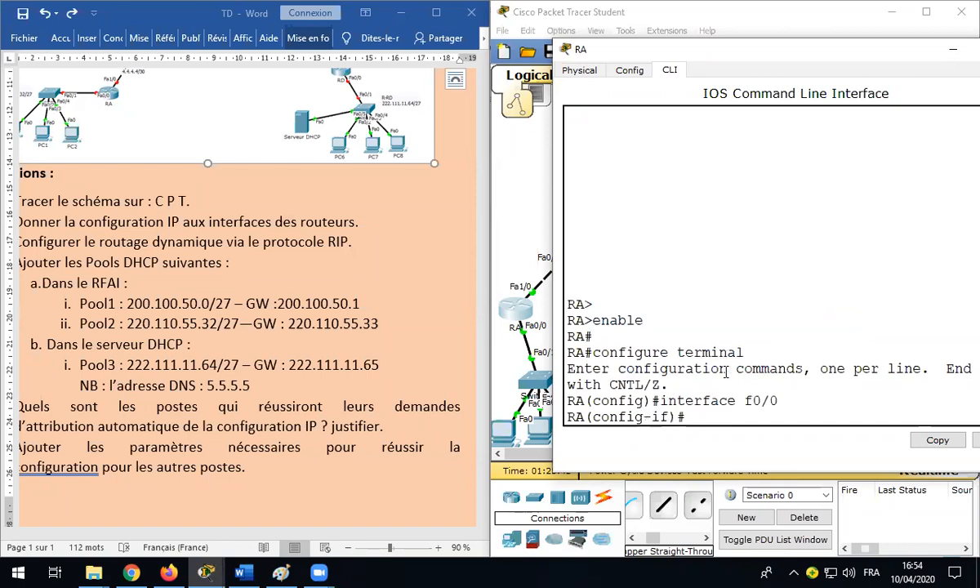
Step: Apply ip helper-address 8.8.8.10 to RA's f0/0 interface, checking the address against RFAI's Fa6/0 port
text(ip helper-address)
key(BackSpace)
key(BackSpace)
key(BackSpace)
key(BackSpace)
key(BackSpace)
key(BackSpace)
key(BackSpace)
key(BackSpace)
key(BackSpace)
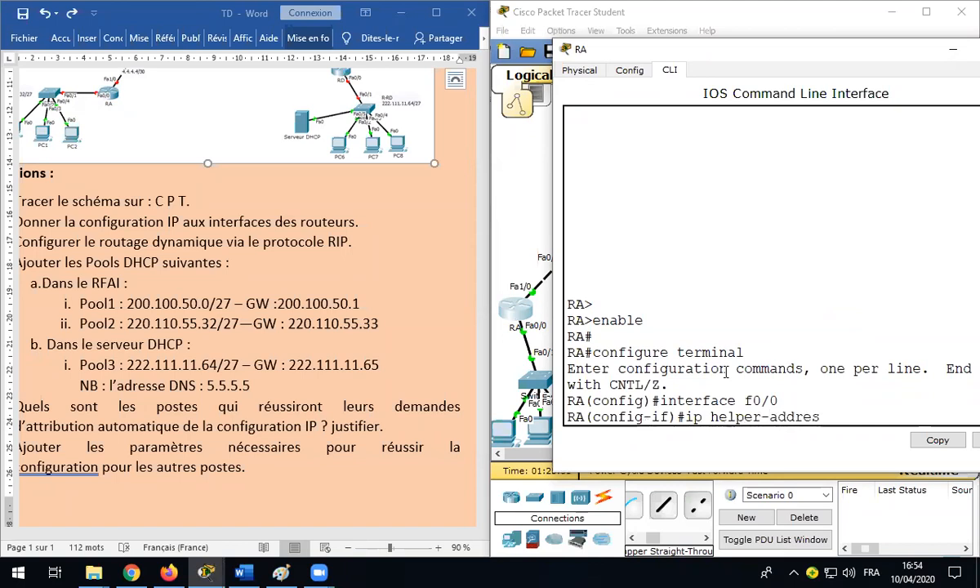
key(Tab)
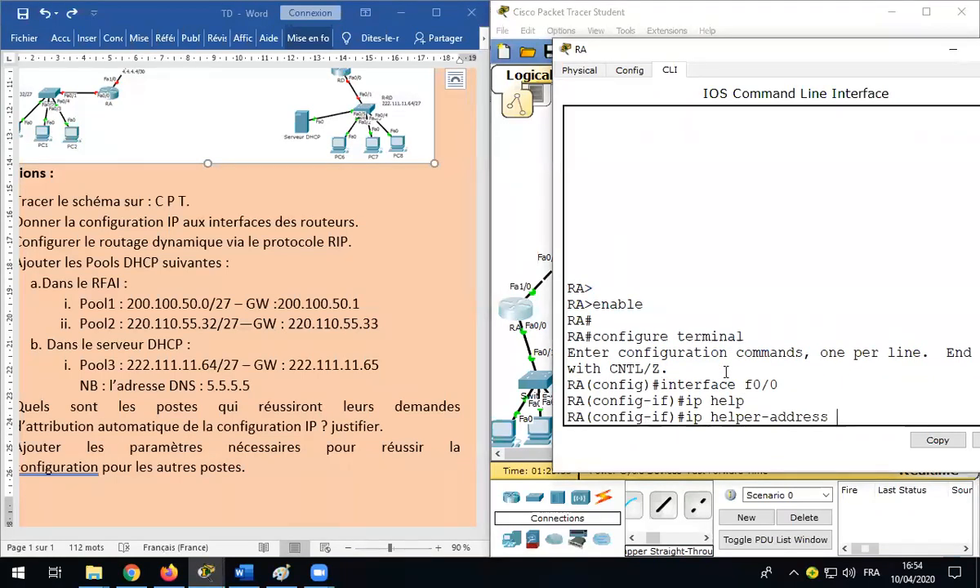
text(8.8.8.10)
drag(707, 58, 106, 73)
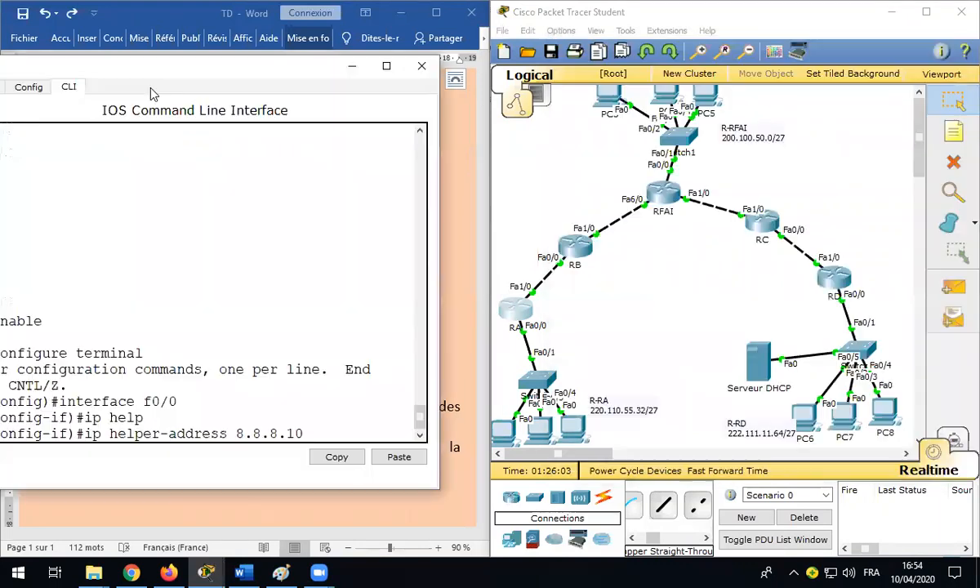
click(518, 314)
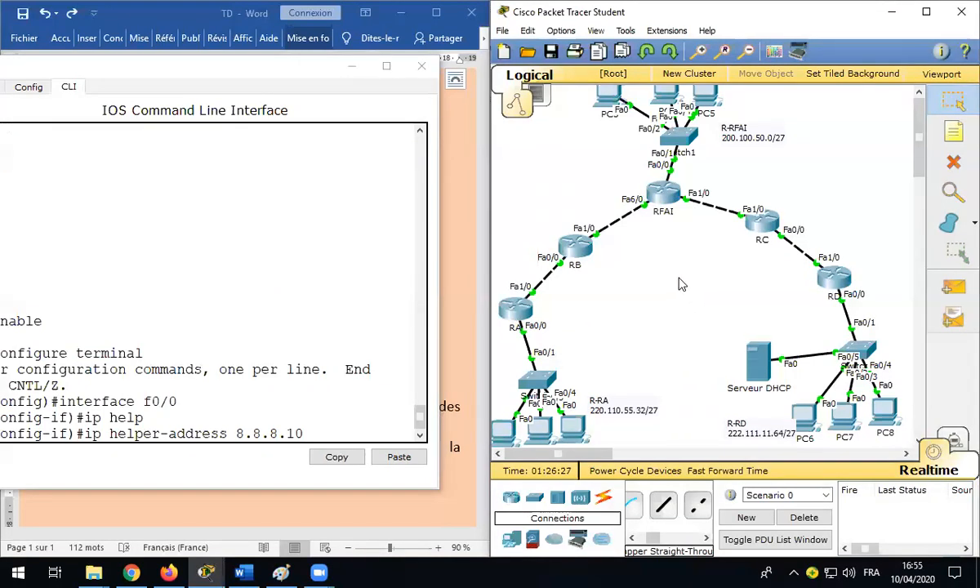
mouse_move(666, 199)
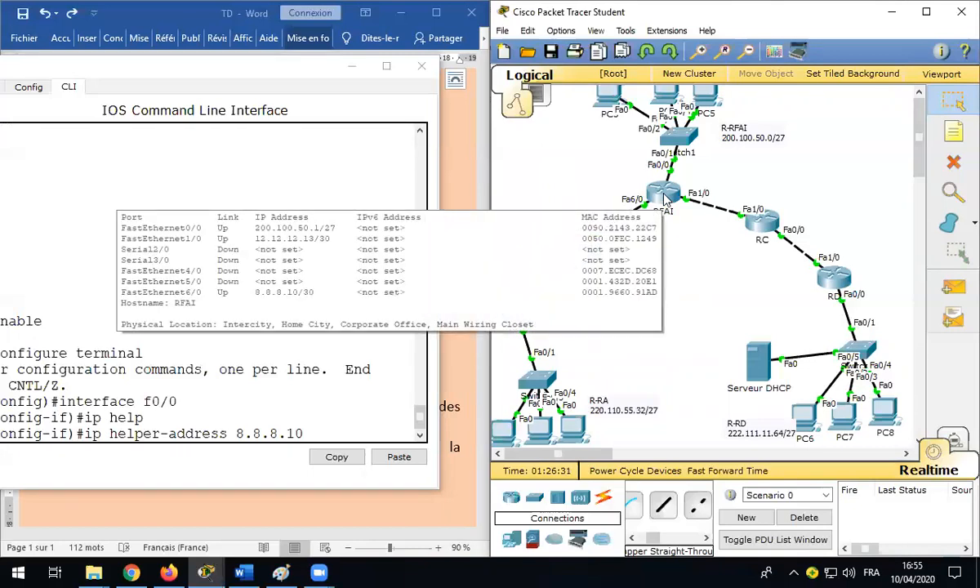
click(335, 432)
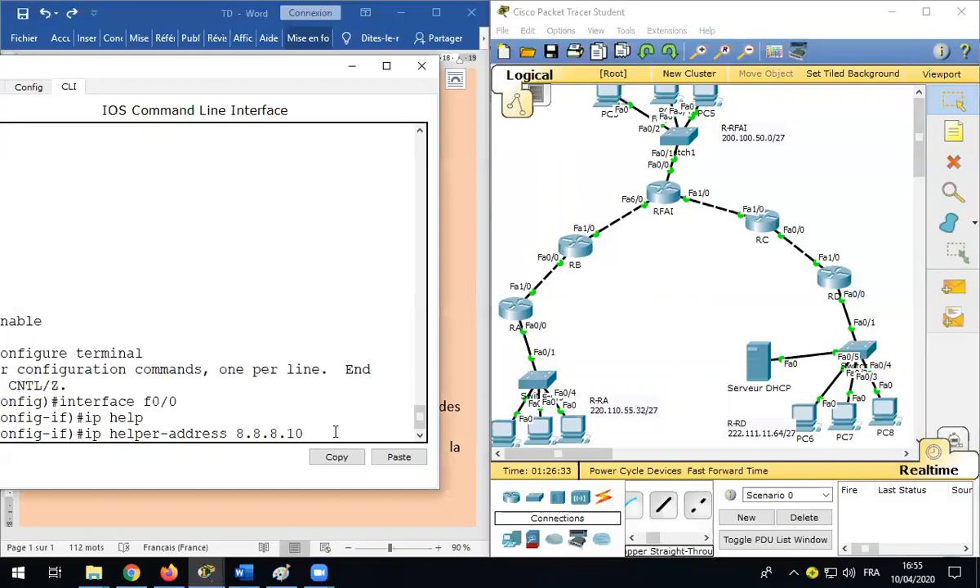
key(Return)
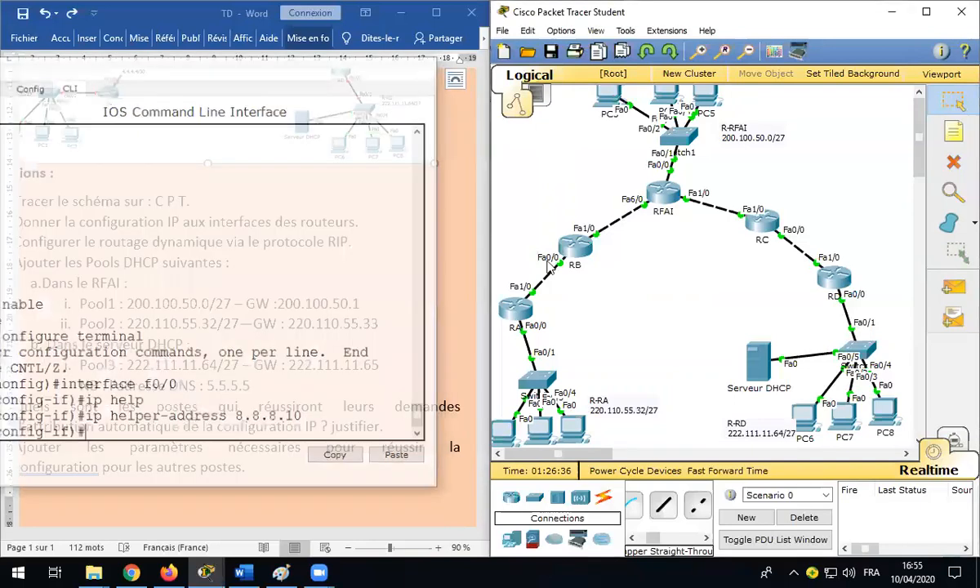
Step: Request an IP configuration by DHCP from PC0 in Simulation mode and inspect its outgoing packet
click(504, 433)
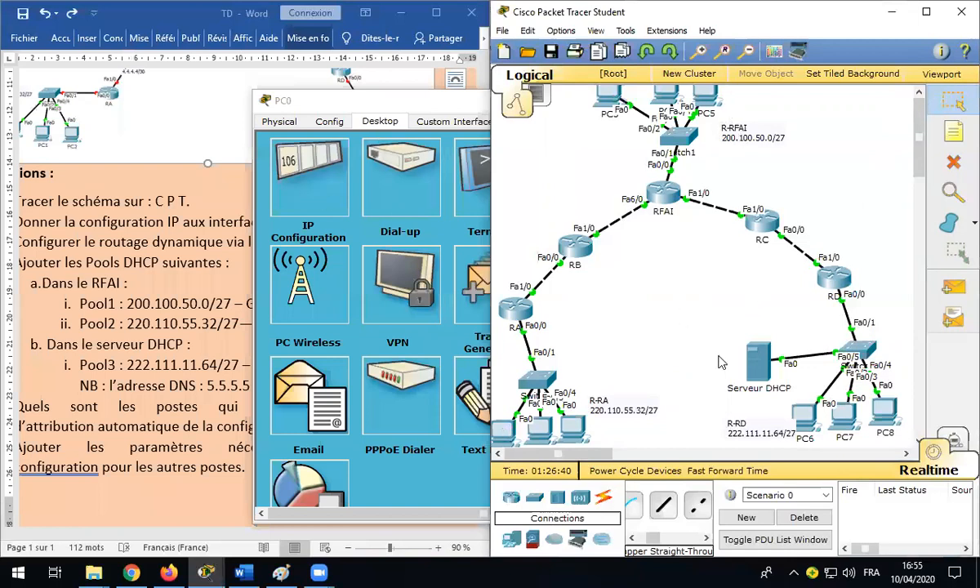
key(shift+s)
click(500, 420)
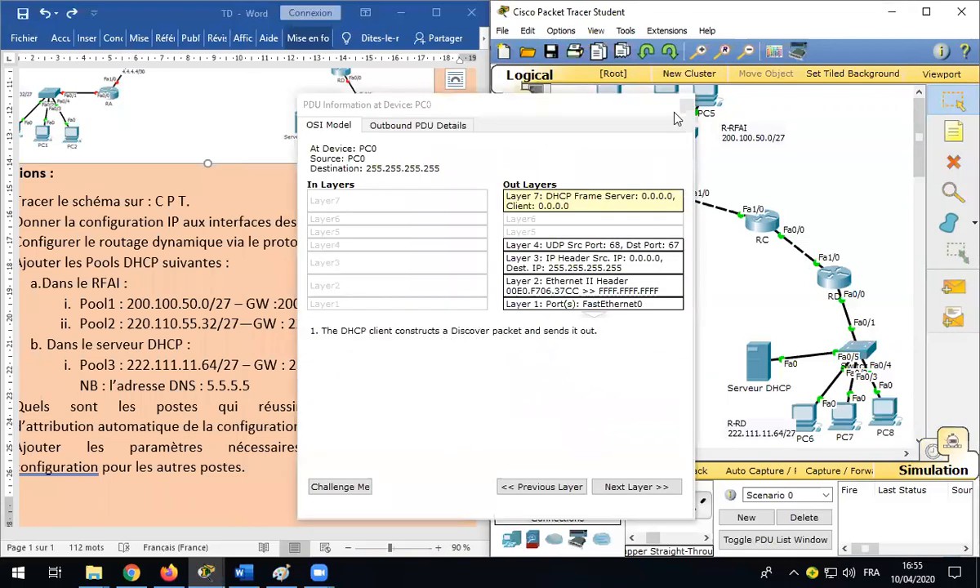
Step: Advance the simulation until the DHCP reply reaches PC0 and examine the packet's Layer 7 information
click(845, 474)
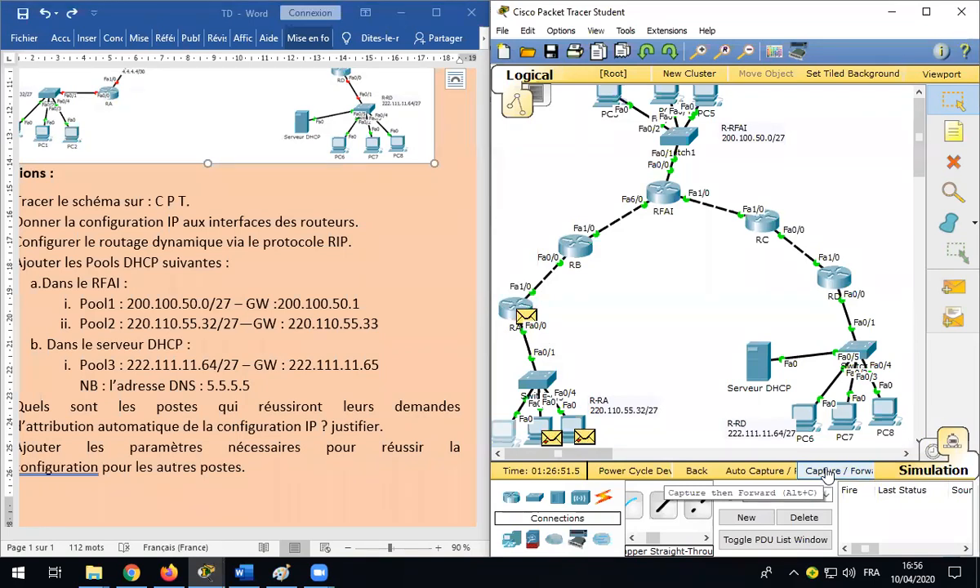
click(827, 474)
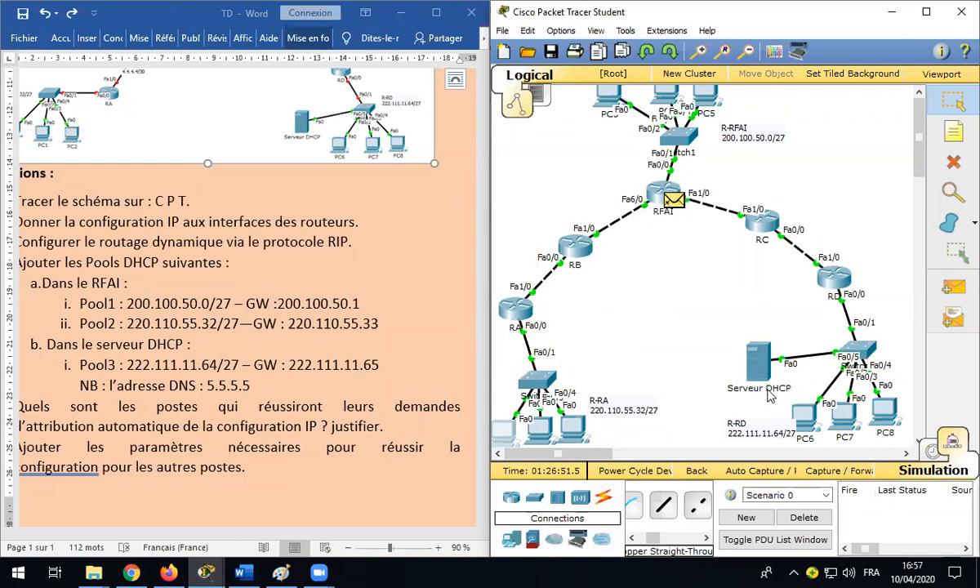
click(833, 472)
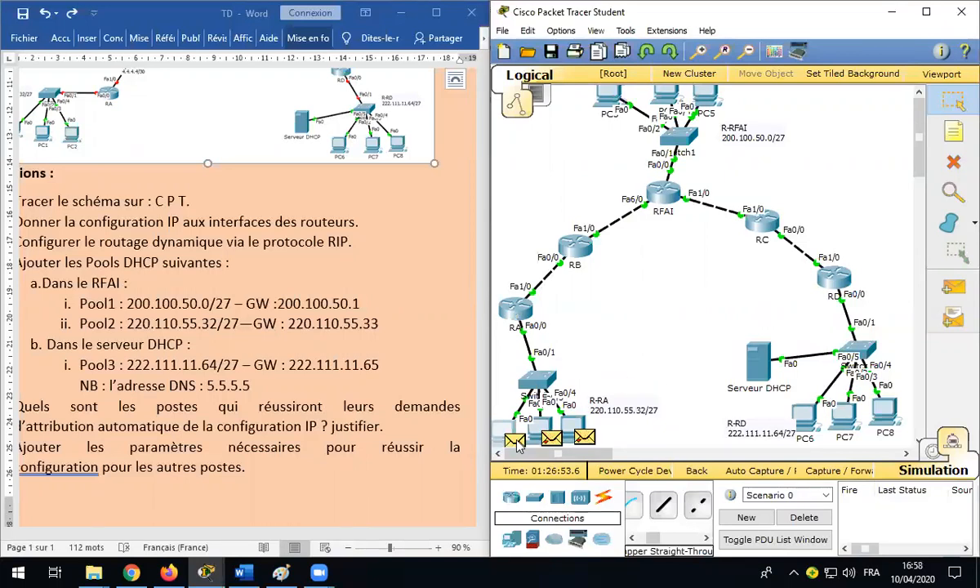
click(517, 442)
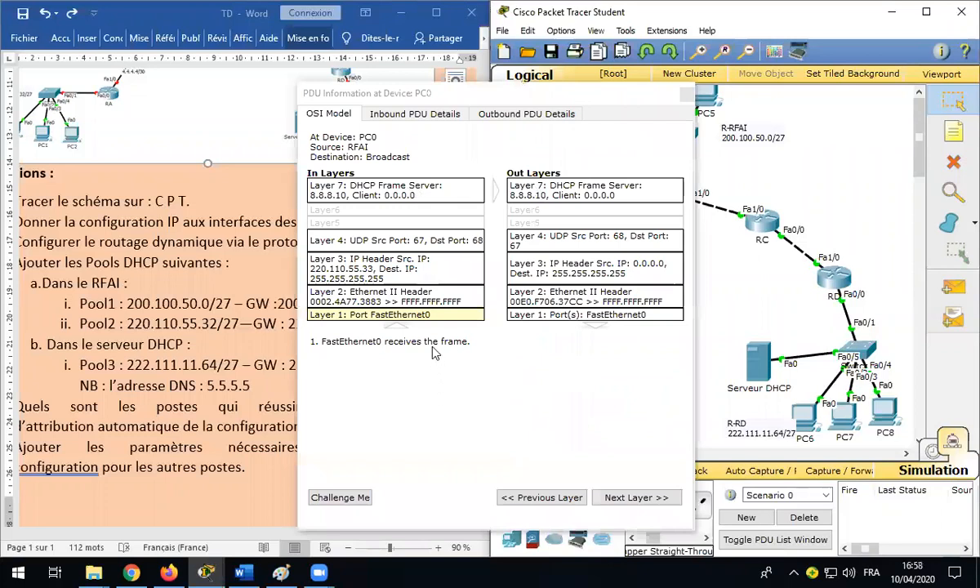
click(559, 197)
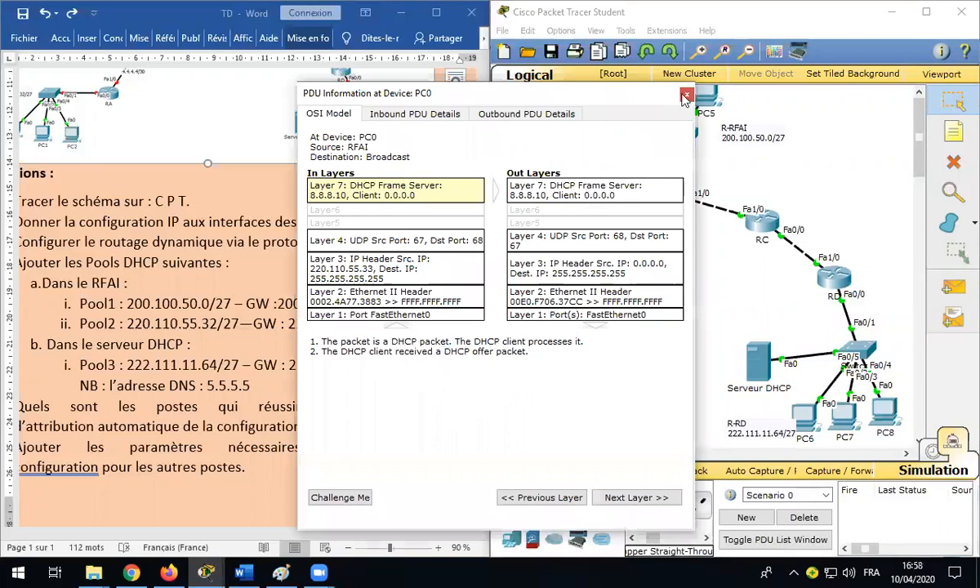
Step: Advance PC0's DHCP request to router RFAI and examine the packet's inbound and outbound Layer 7 information
click(835, 478)
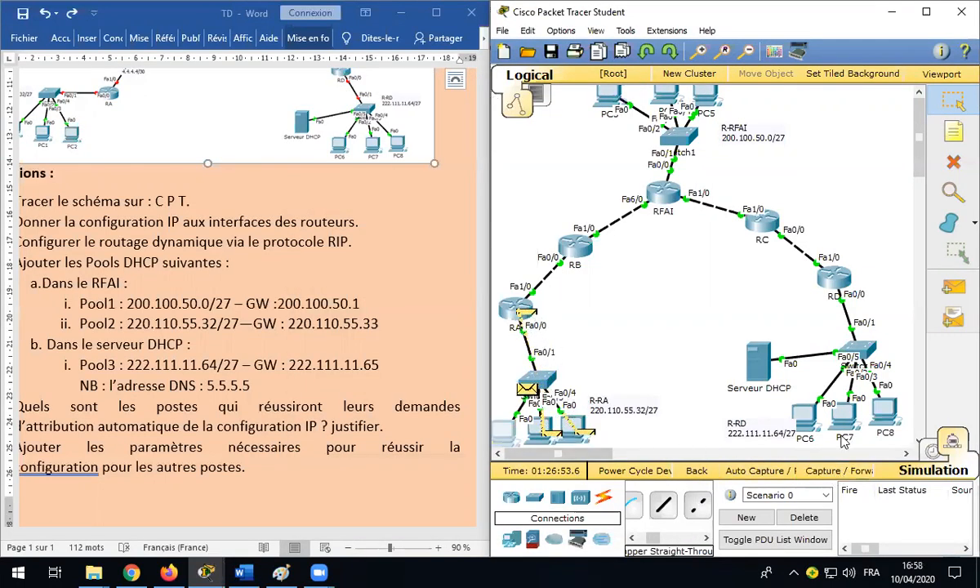
click(841, 478)
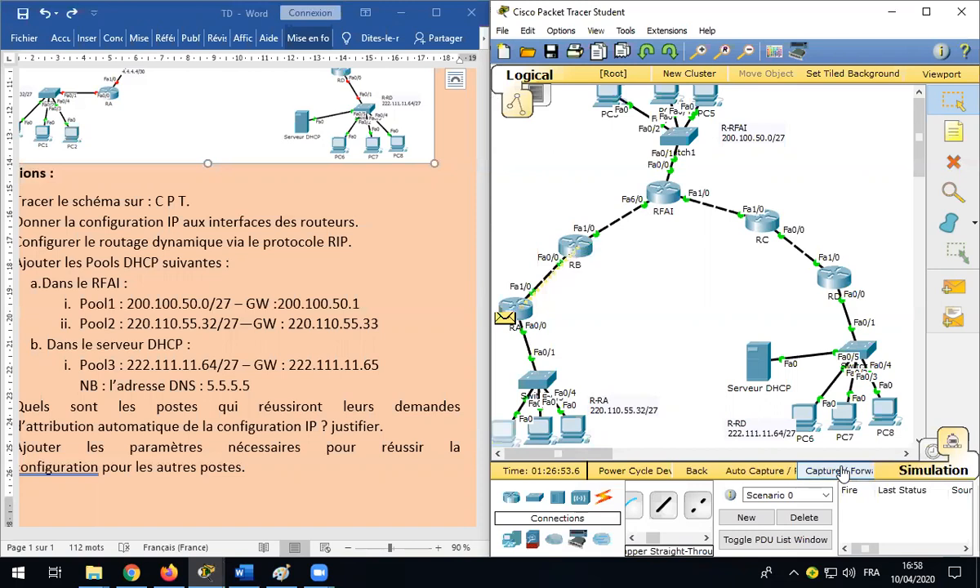
click(672, 205)
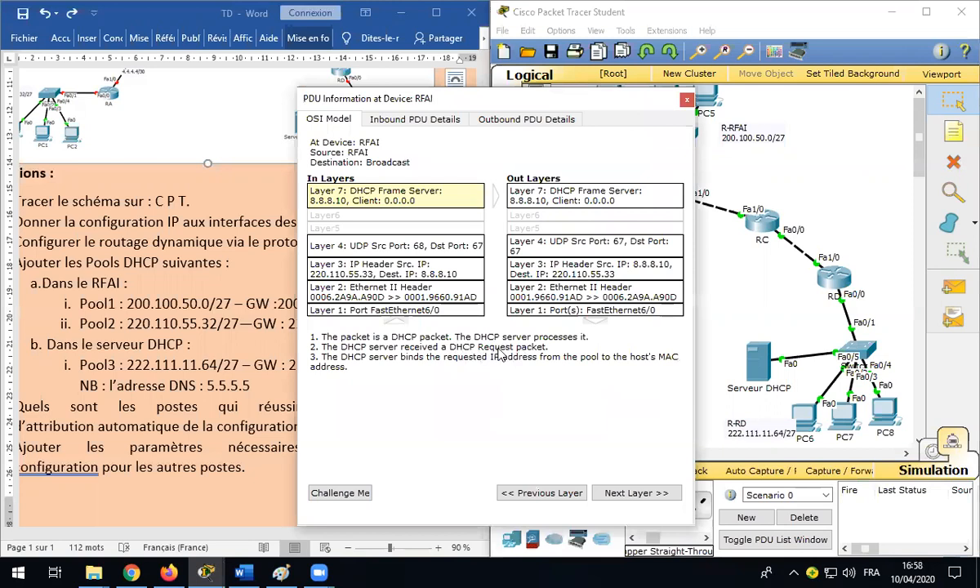
click(580, 200)
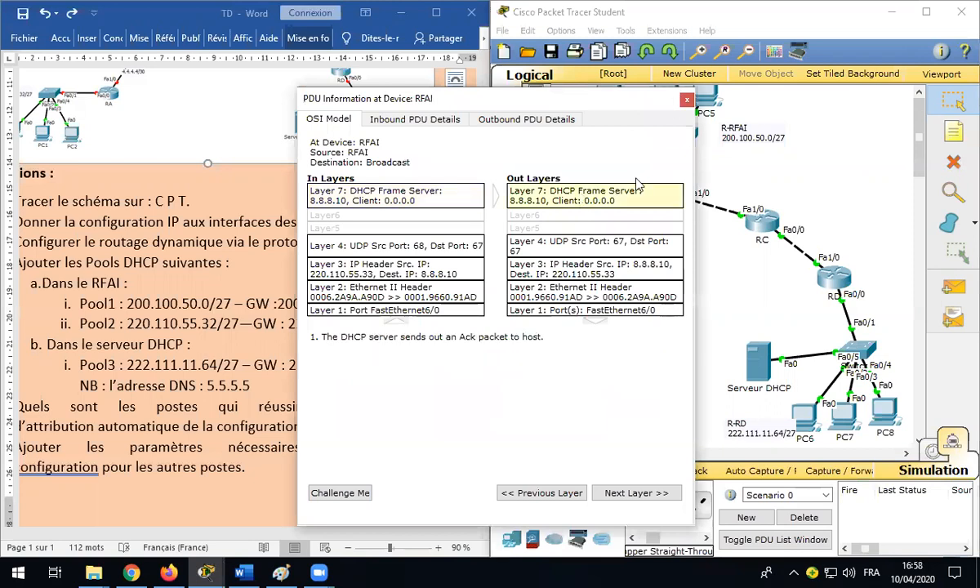
click(687, 99)
Step: Advance the simulation until the DHCP acknowledgement reaches PC0 and examine that packet's OSI layer information
click(841, 472)
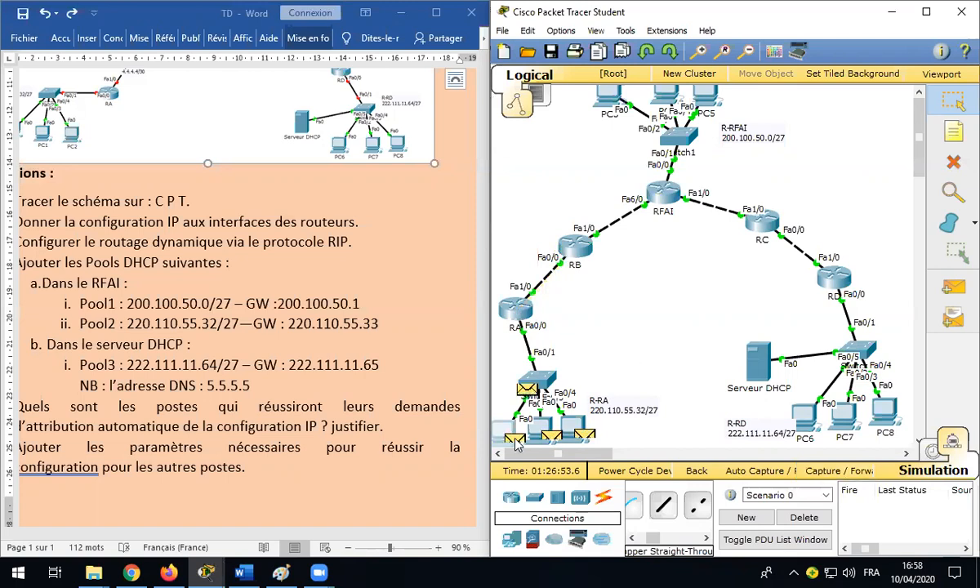
click(515, 440)
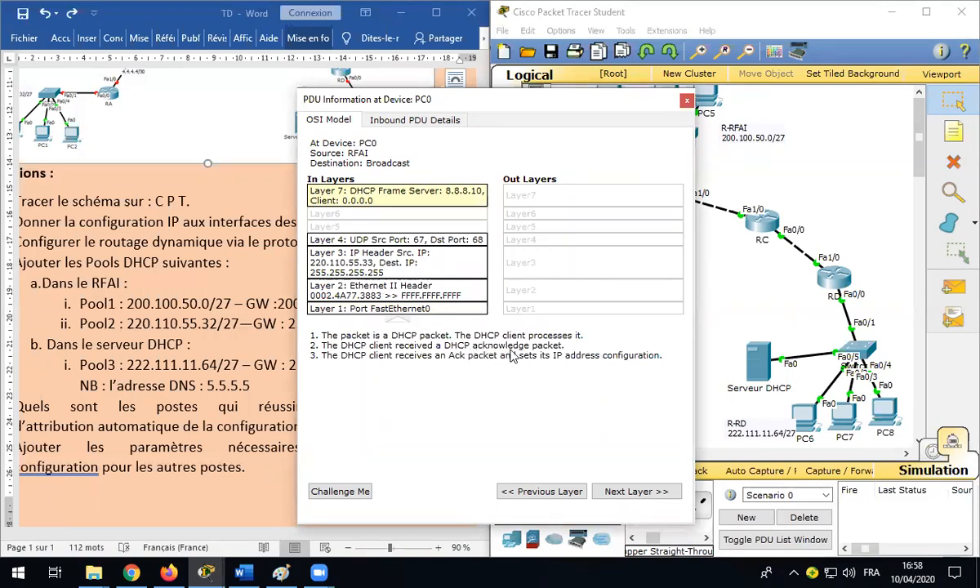
click(686, 103)
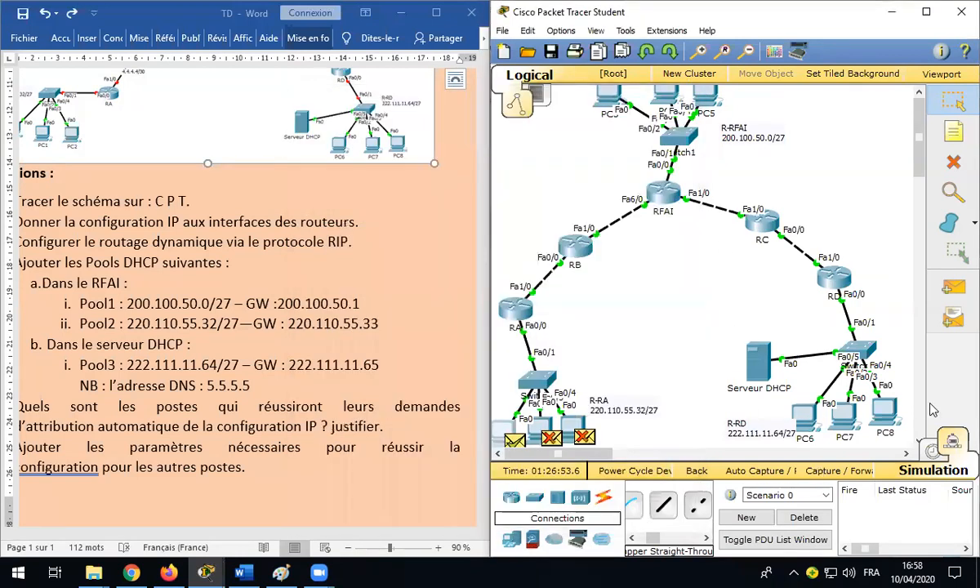
Step: Return to Realtime mode and check the IP configuration that PC0 obtained by DHCP
click(505, 435)
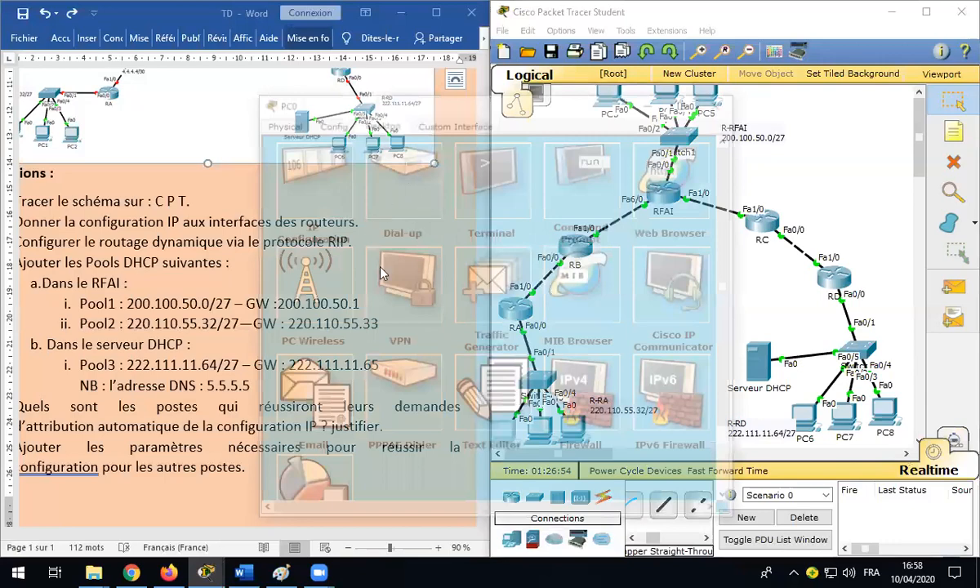
click(351, 230)
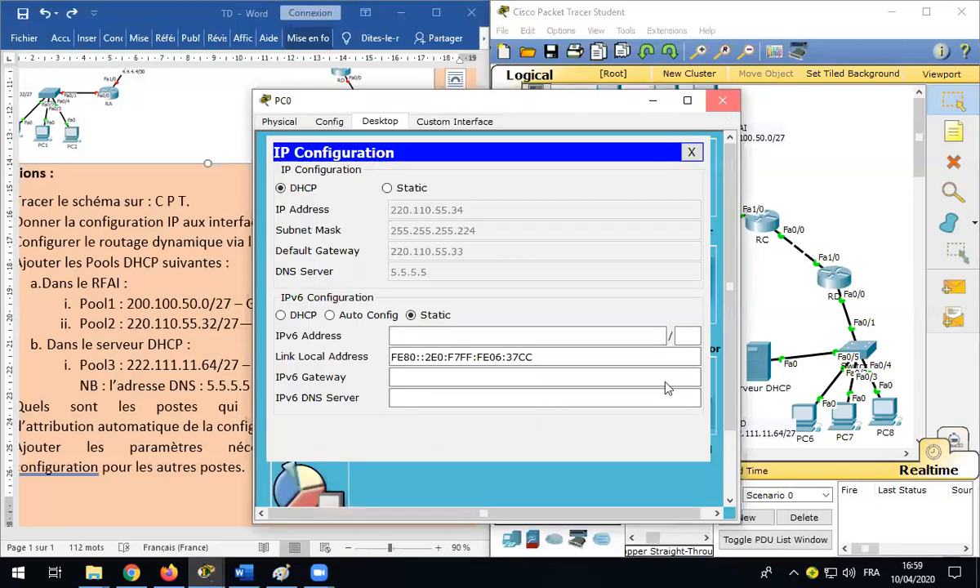
click(691, 152)
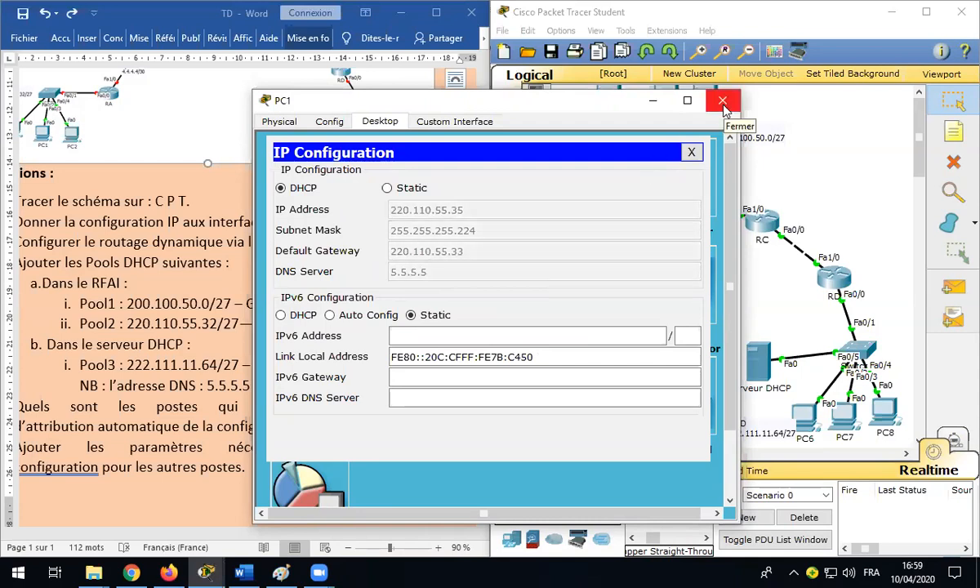
Step: Request PC1's IP configuration by DHCP, and view PC2's IP configuration before closing its window
click(723, 102)
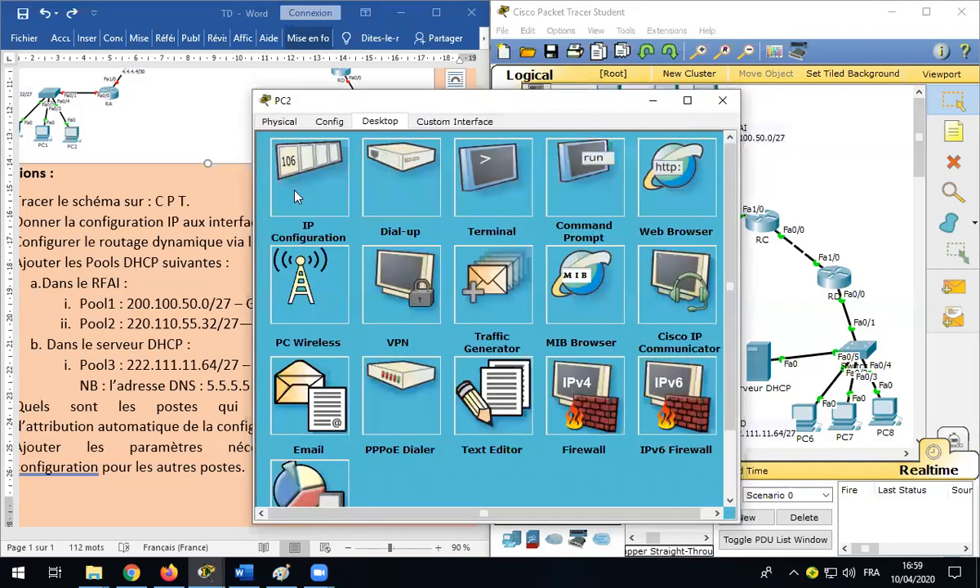
click(297, 197)
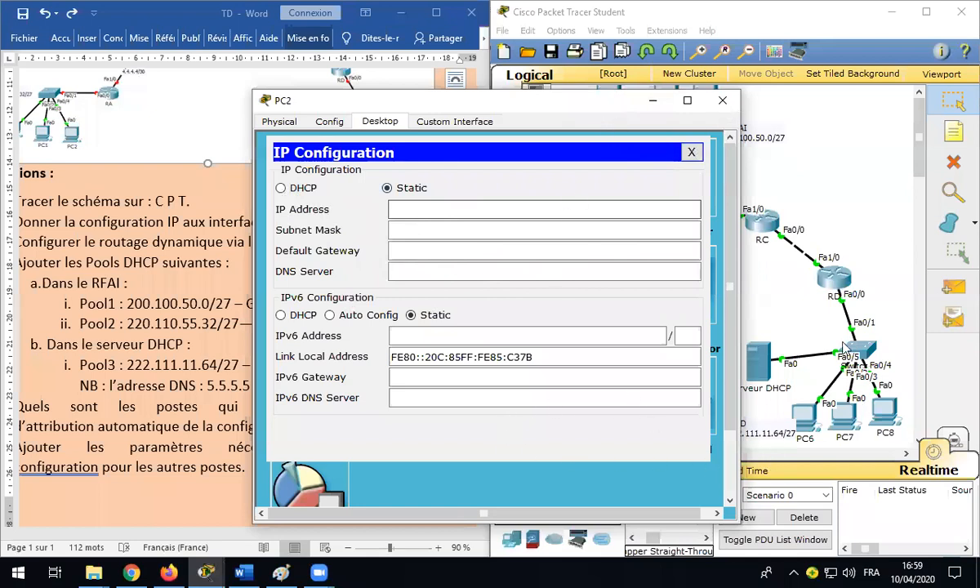
click(723, 100)
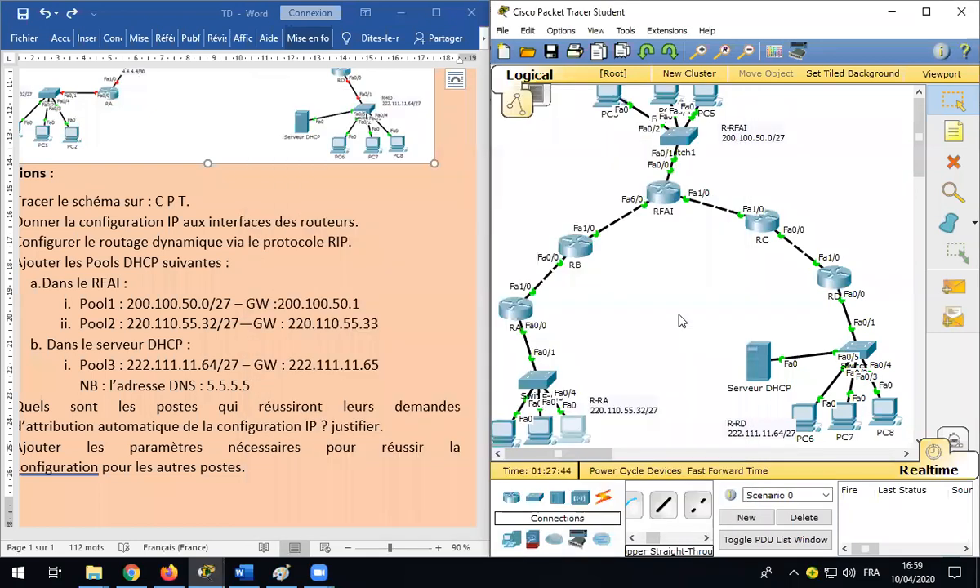